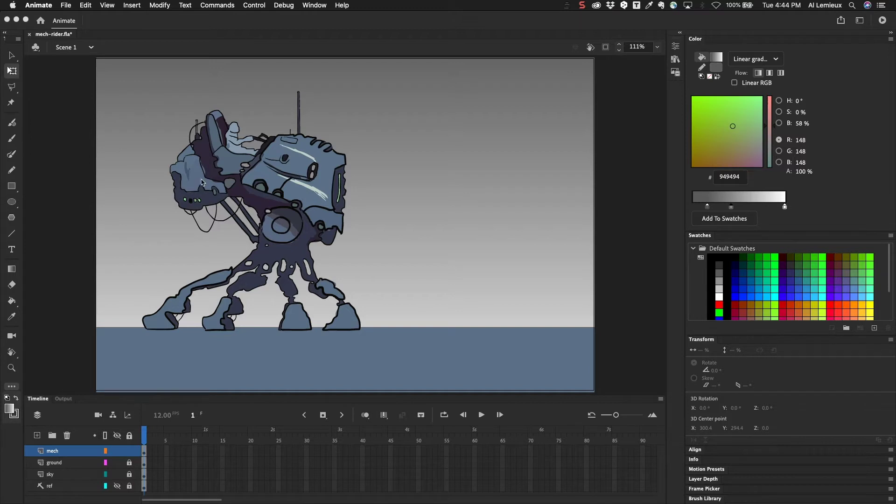
# Step: Rotate the mech about 26.7° clockwise with Free Transform, redoing a first undone attempt
pyautogui.click(230, 171)
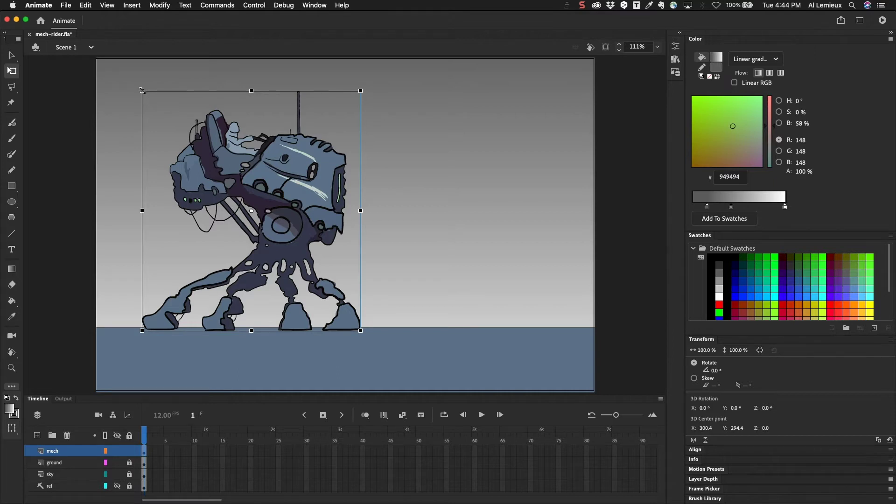
pyautogui.moveTo(142, 91)
pyautogui.mouseDown()
pyautogui.moveTo(208, 151)
pyautogui.moveTo(144, 105)
pyautogui.moveTo(205, 163)
pyautogui.moveTo(156, 124)
pyautogui.moveTo(211, 166)
pyautogui.moveTo(82, 92)
pyautogui.mouseUp()
pyautogui.moveTo(367, 87); pyautogui.dragTo(445, 179)
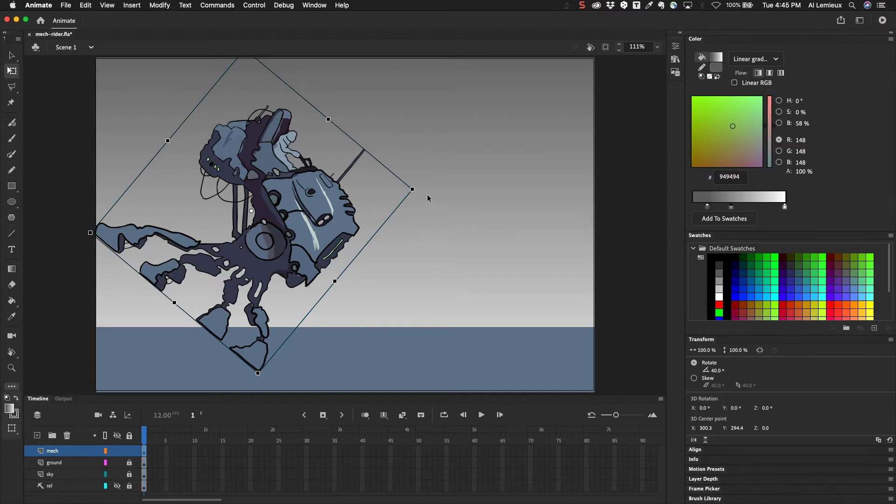
pyautogui.press('super+z')
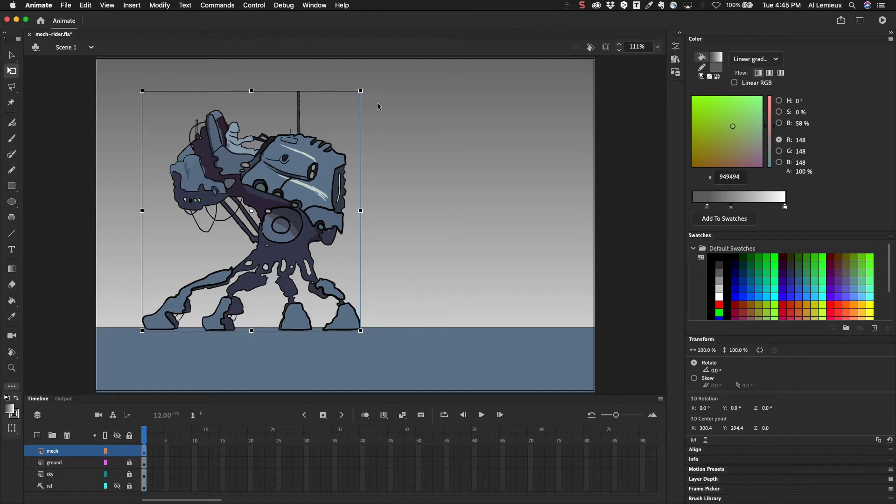
pyautogui.moveTo(365, 86); pyautogui.dragTo(404, 151)
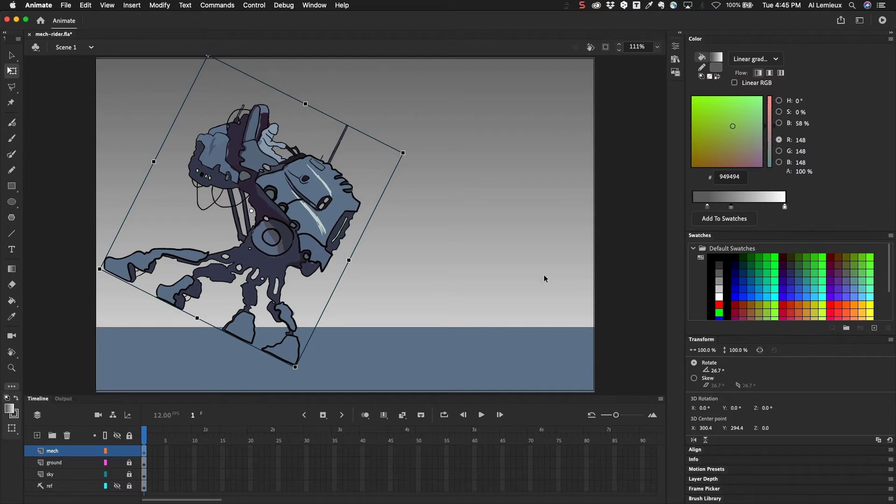
pyautogui.click(412, 145)
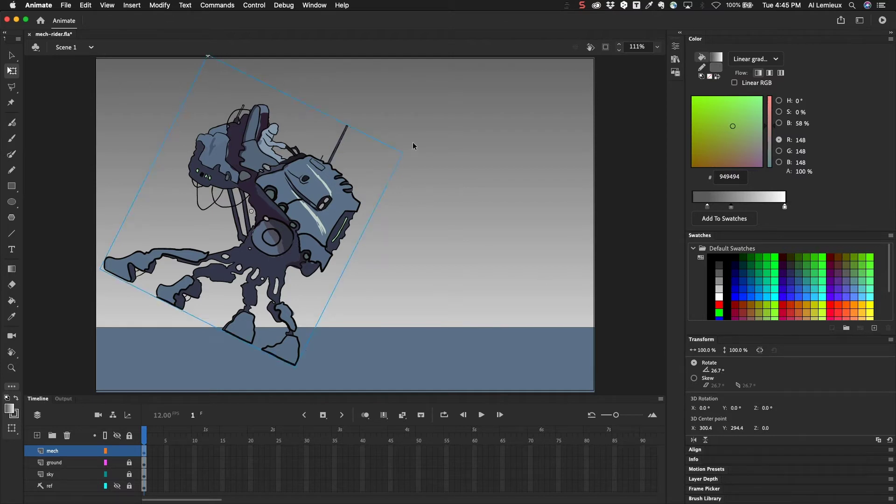
# Step: Undo the rotation, test a 47.5% scale, then undo back to 100% upright
pyautogui.press('super+z')
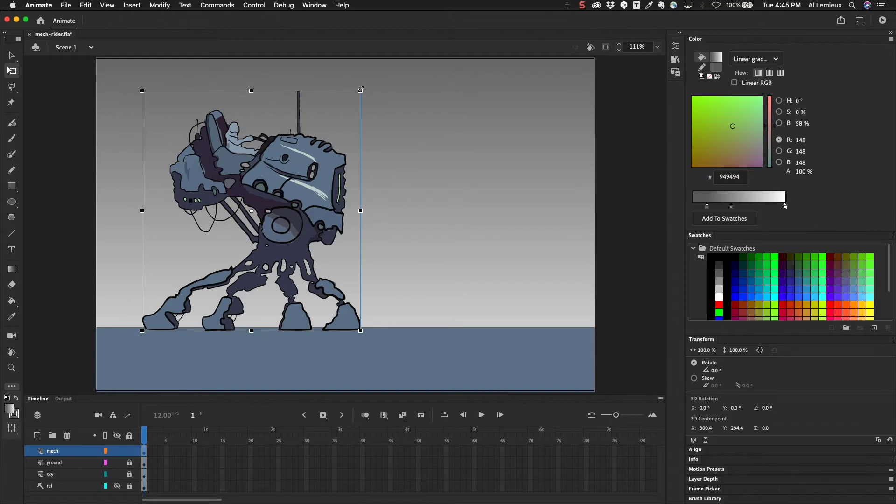
pyautogui.moveTo(362, 88); pyautogui.dragTo(304, 141)
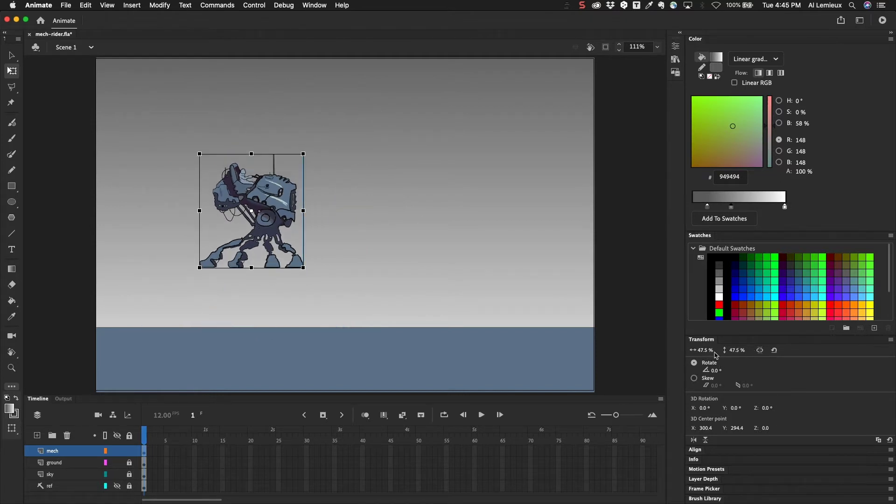
pyautogui.press('super+z')
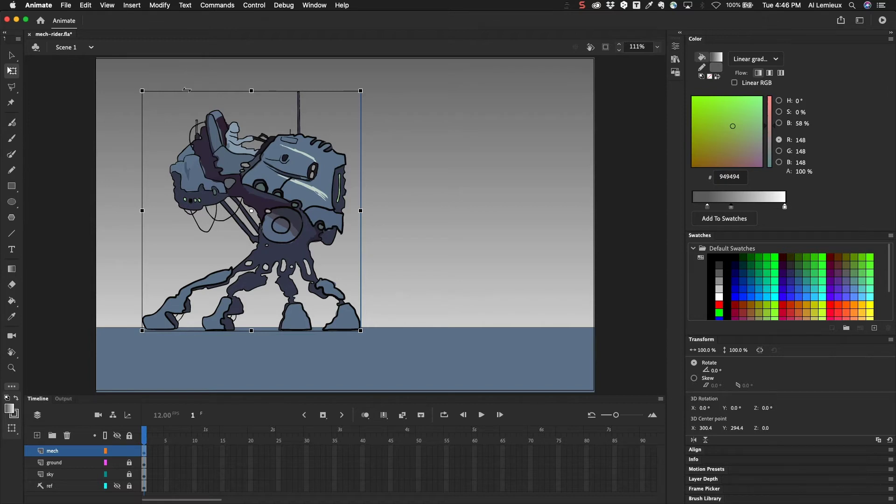
pyautogui.moveTo(187, 90)
pyautogui.mouseDown()
pyautogui.moveTo(248, 94)
pyautogui.moveTo(154, 98)
pyautogui.moveTo(289, 108)
pyautogui.moveTo(160, 110)
pyautogui.moveTo(280, 126)
pyautogui.mouseUp()
pyautogui.press('super+z')
# Step: Extend the ground, sky, ref and mech layers to frame 40
pyautogui.moveTo(359, 461); pyautogui.dragTo(363, 487)
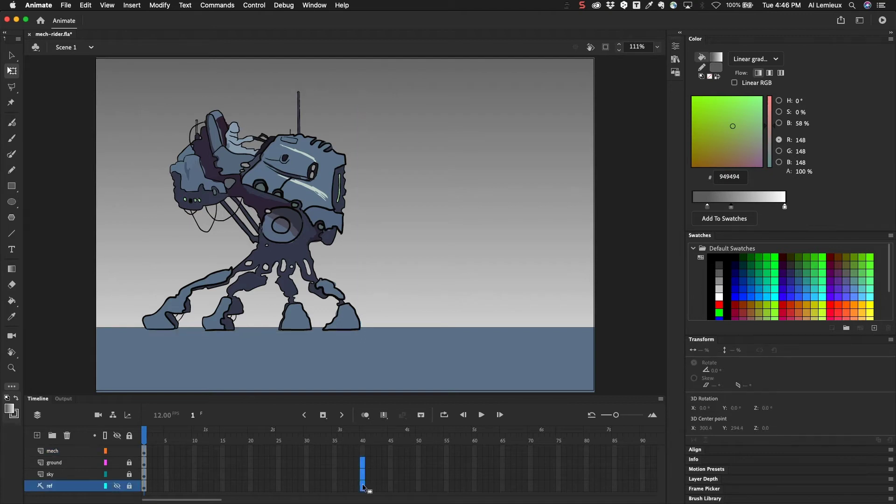
pyautogui.press('F5')
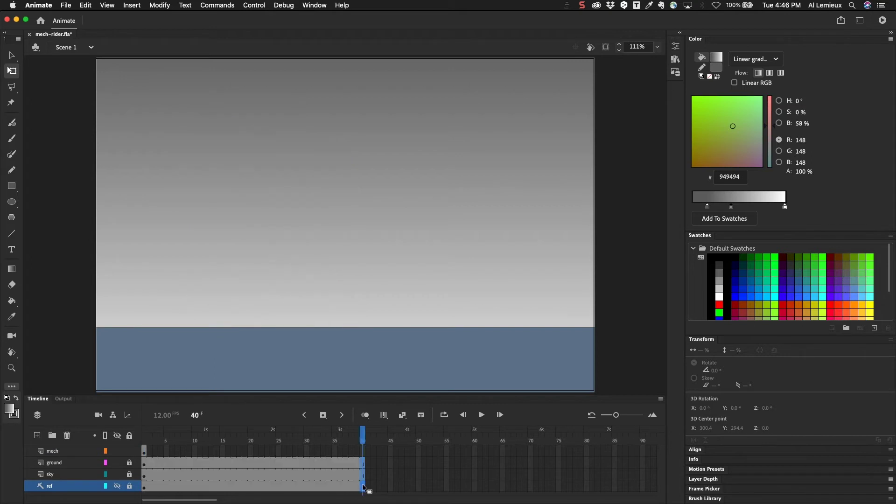
pyautogui.click(363, 451)
pyautogui.press('F6')
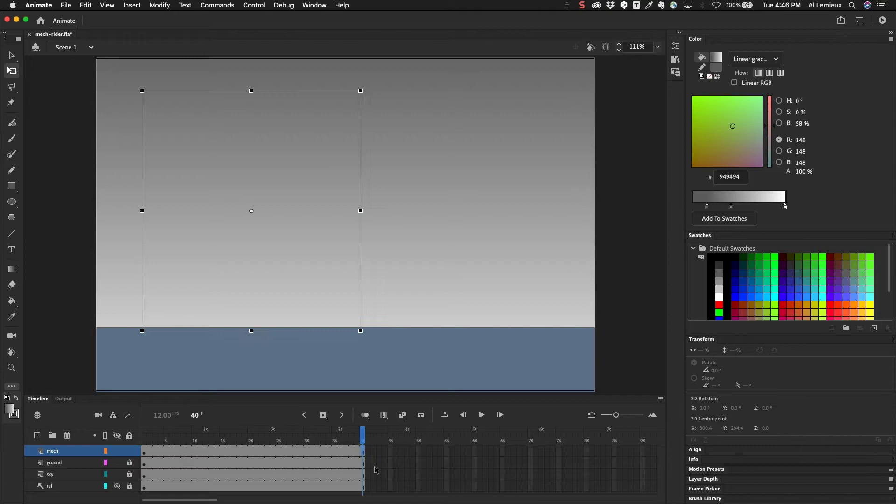
# Step: Create a motion tween on the mech layer's frames
pyautogui.click(253, 451)
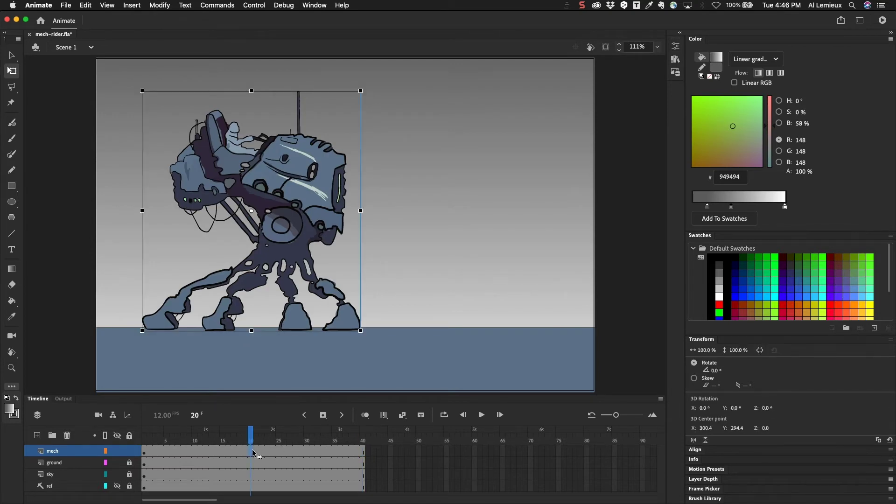
pyautogui.rightClick(251, 450)
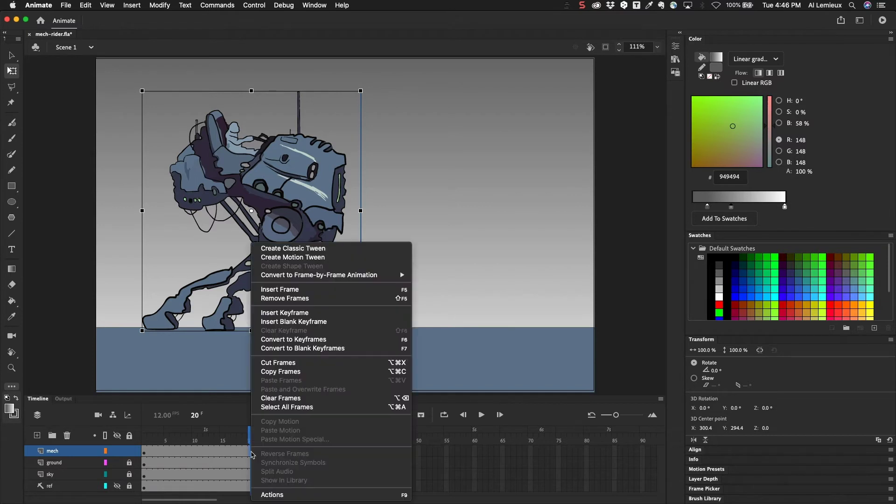
pyautogui.click(308, 257)
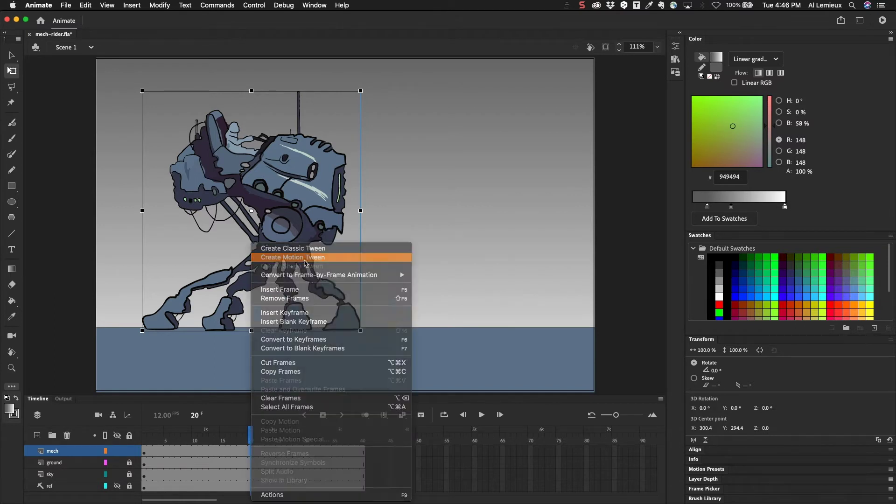
# Step: Test-rotate the mech 56.7° at frame 40, preview the tween, then undo it
pyautogui.moveTo(251, 436); pyautogui.dragTo(363, 448)
pyautogui.click(350, 286)
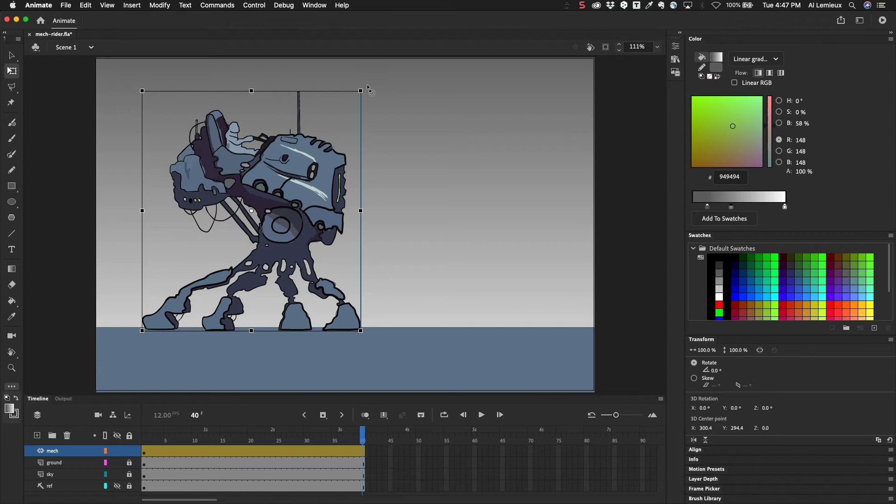
pyautogui.moveTo(368, 90); pyautogui.dragTo(400, 262)
pyautogui.moveTo(363, 436); pyautogui.dragTo(47, 422)
pyautogui.moveTo(149, 426)
pyautogui.mouseDown()
pyautogui.moveTo(422, 426)
pyautogui.moveTo(144, 425)
pyautogui.mouseUp()
pyautogui.moveTo(84, 401)
pyautogui.mouseDown()
pyautogui.moveTo(356, 420)
pyautogui.moveTo(140, 411)
pyautogui.moveTo(92, 389)
pyautogui.mouseUp()
pyautogui.hotkey('ctrl', 'z')
pyautogui.hotkey('ctrl', 'z')
pyautogui.hotkey('ctrl', 'z')
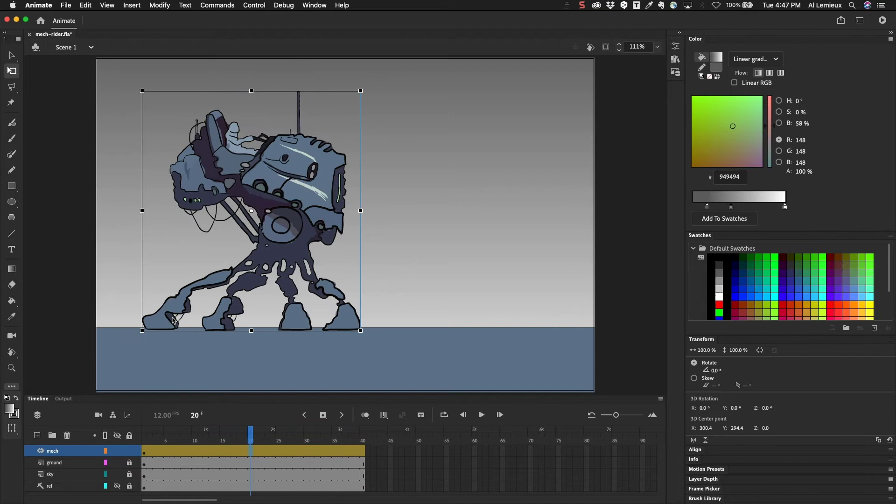
# Step: Remove the motion tween from the mech layer and return to frame 11
pyautogui.click(442, 461)
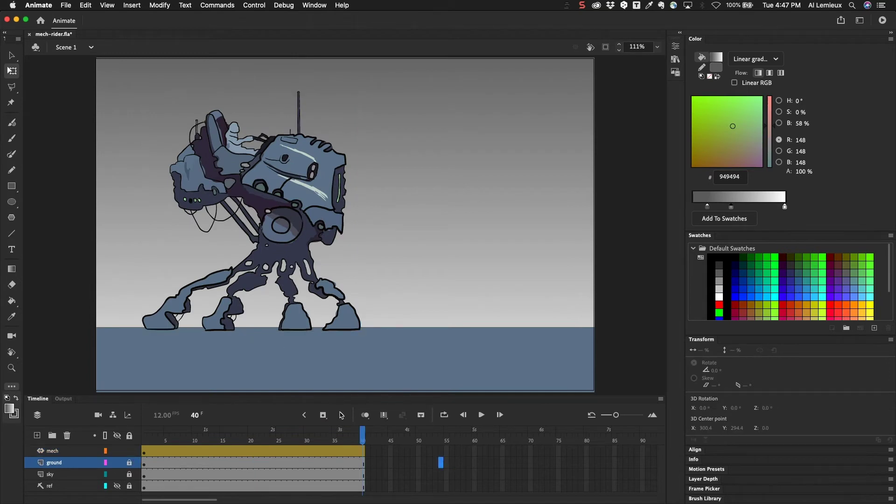
pyautogui.click(351, 475)
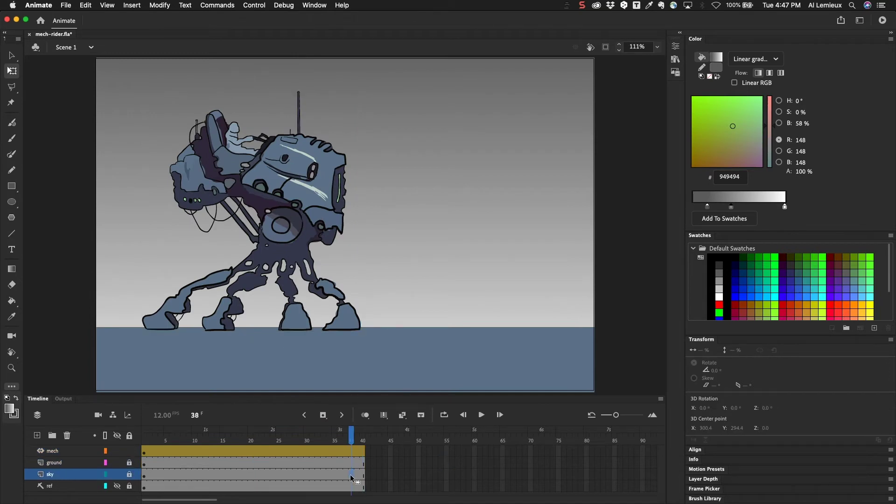
pyautogui.click(329, 450)
pyautogui.hotkey('ctrl', 'z')
pyautogui.hotkey('ctrl', 'z')
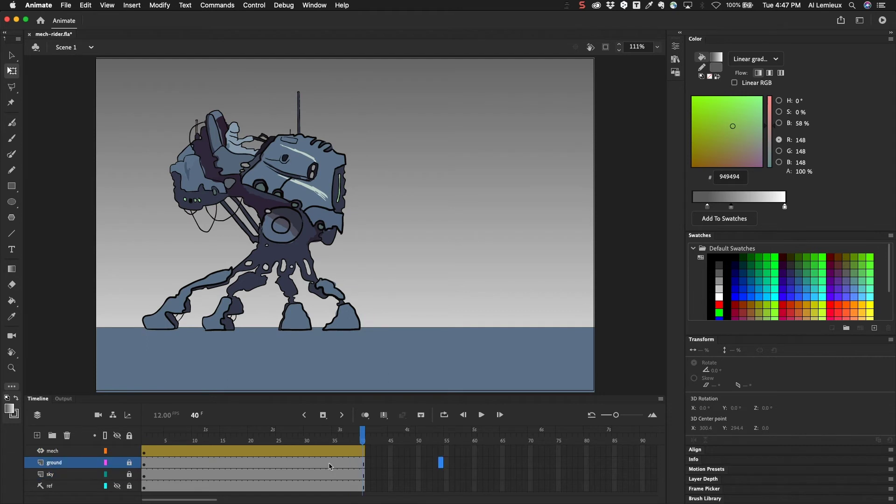
pyautogui.click(317, 452)
pyautogui.rightClick(317, 452)
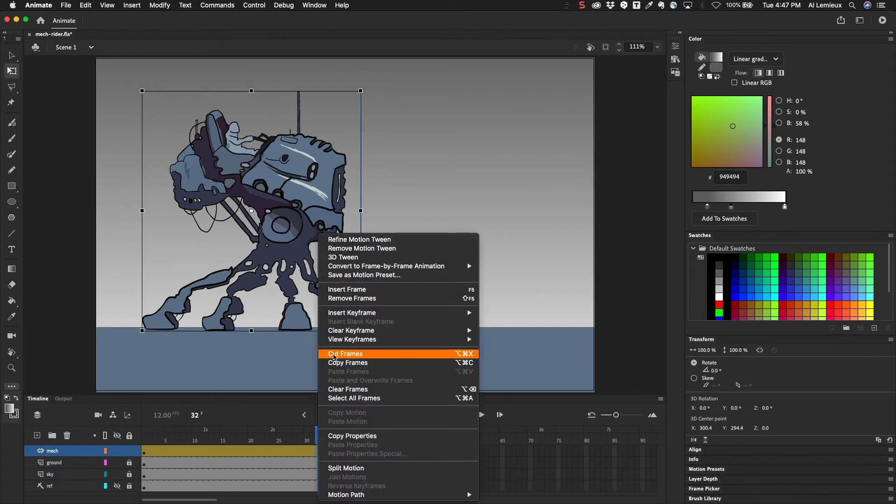
pyautogui.click(362, 248)
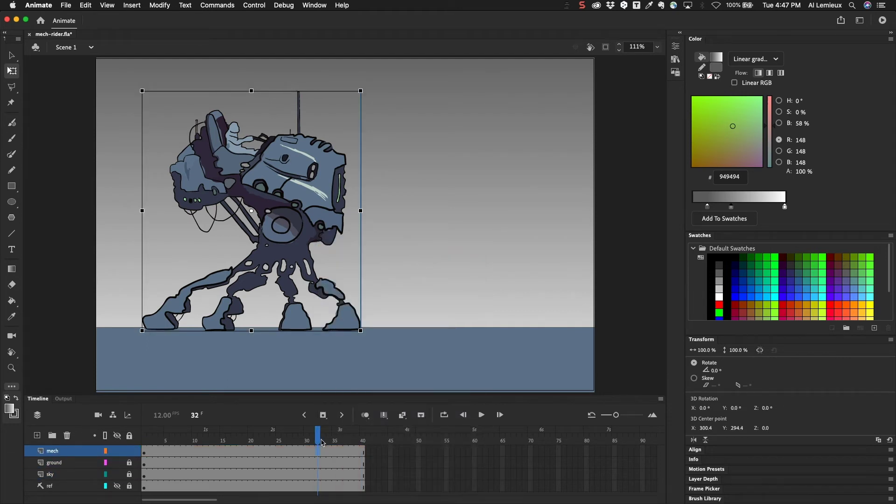
pyautogui.moveTo(322, 442); pyautogui.dragTo(201, 441)
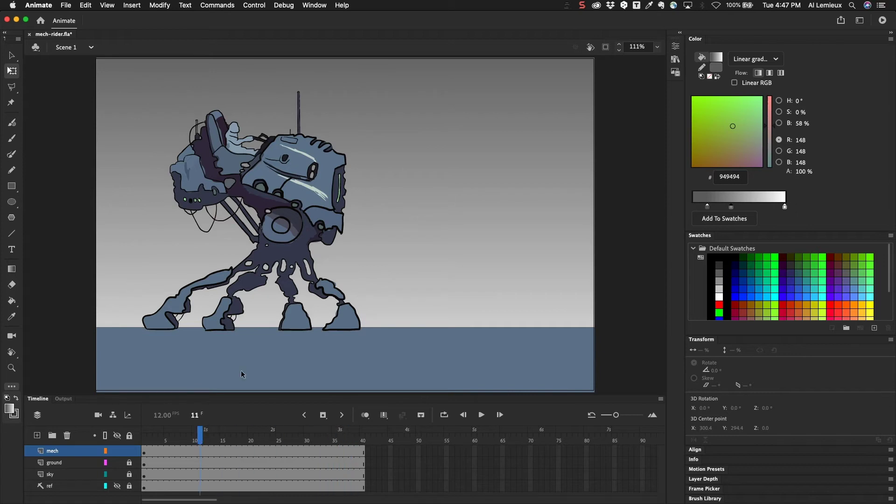
# Step: Move the transformation point to the mech's bottom-left corner and tilt it about 8° clockwise
pyautogui.click(229, 150)
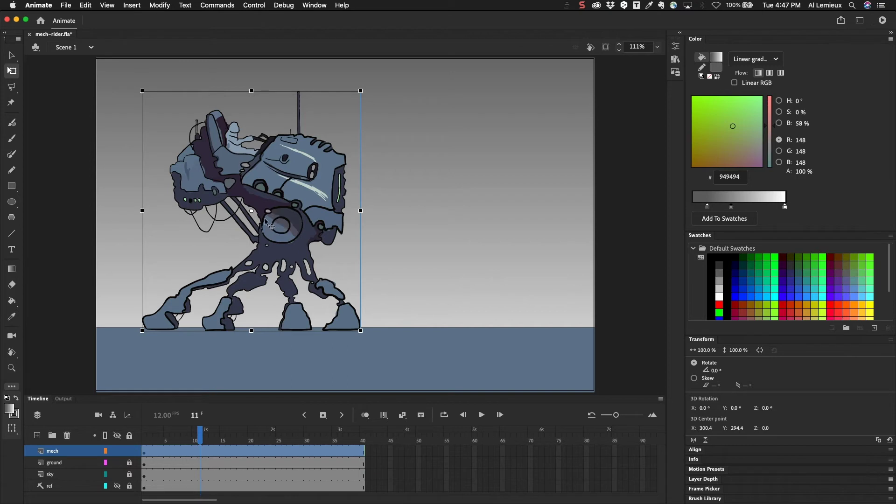
pyautogui.moveTo(250, 211); pyautogui.dragTo(143, 330)
pyautogui.moveTo(143, 330); pyautogui.dragTo(187, 277)
pyautogui.moveTo(157, 323); pyautogui.dragTo(248, 328)
pyautogui.moveTo(181, 319); pyautogui.dragTo(146, 329)
pyautogui.moveTo(369, 93); pyautogui.dragTo(368, 142)
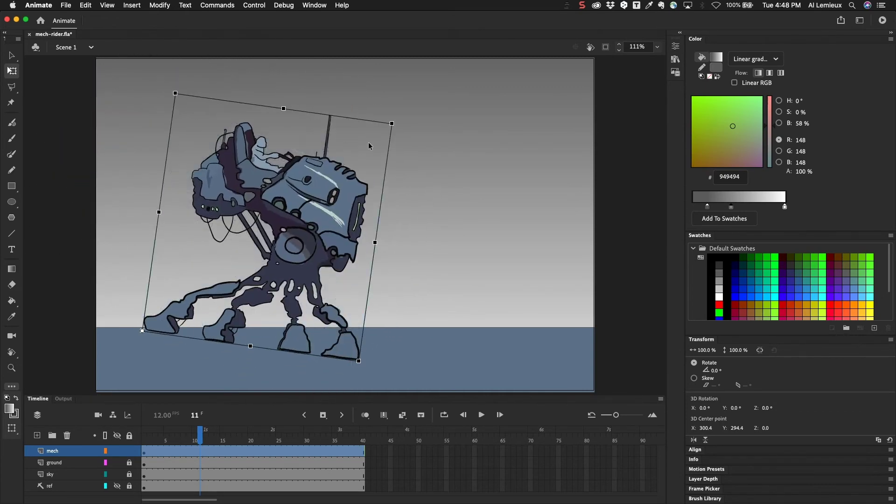
pyautogui.press('super+z')
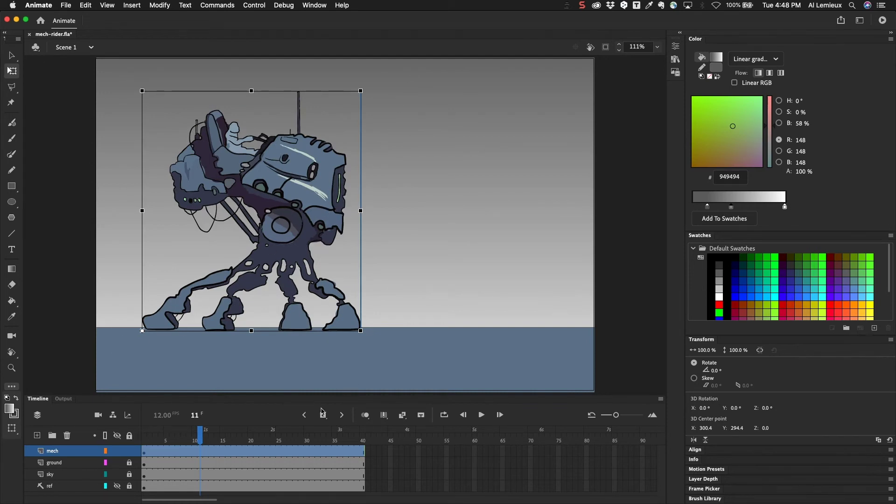
pyautogui.moveTo(200, 438); pyautogui.dragTo(364, 439)
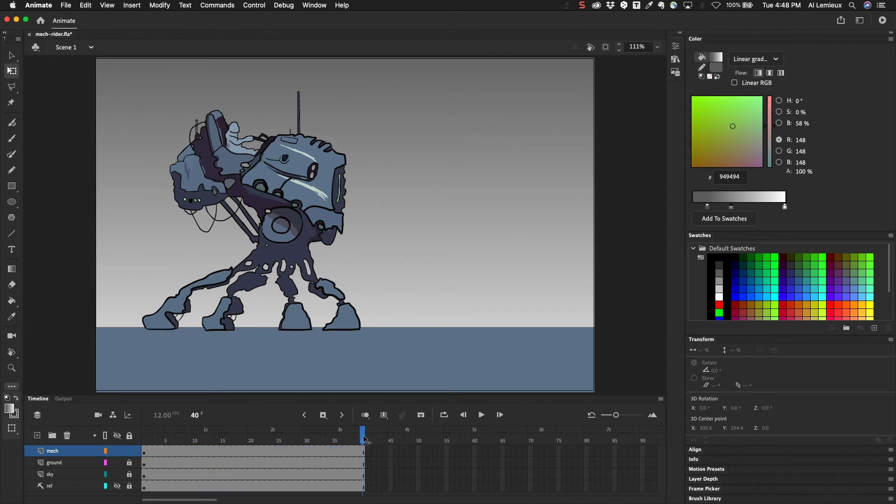
pyautogui.click(304, 176)
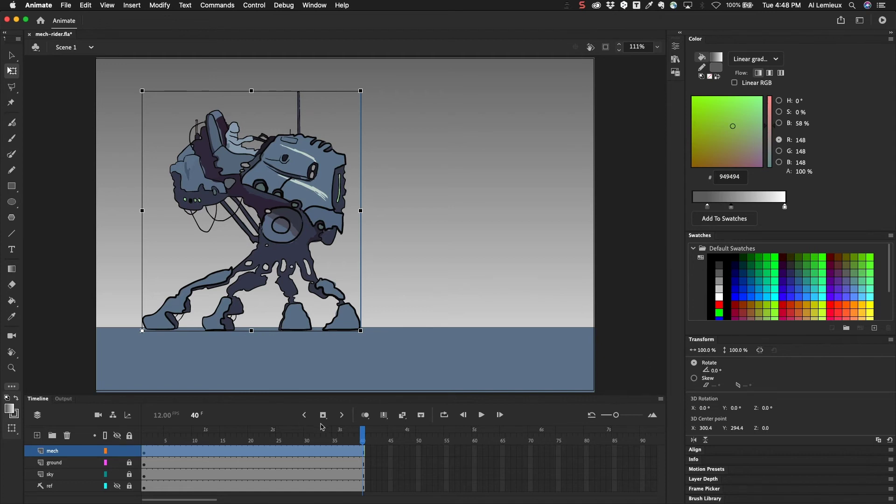
pyautogui.click(704, 350)
pyautogui.write('101')
pyautogui.press('Return')
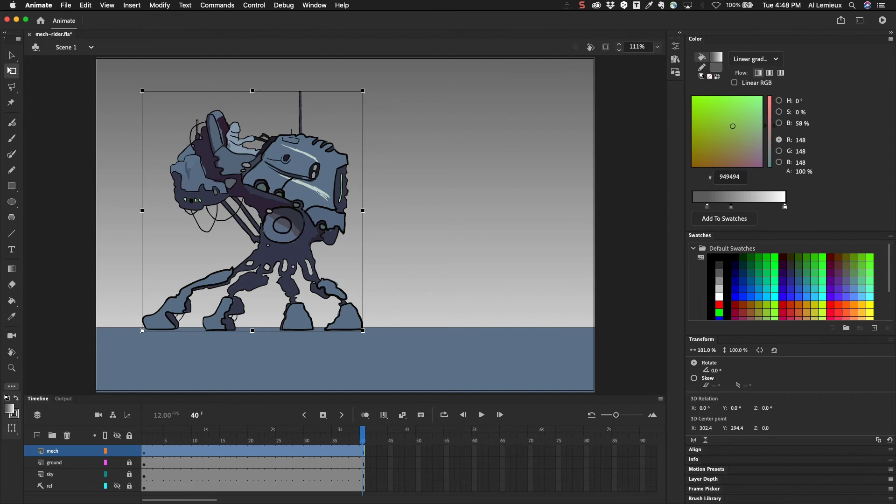
pyautogui.press('super+z')
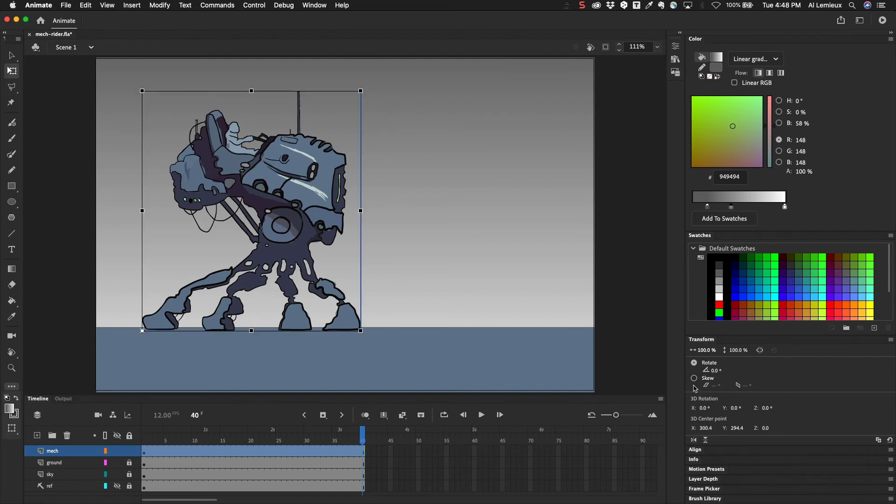
pyautogui.click(363, 437)
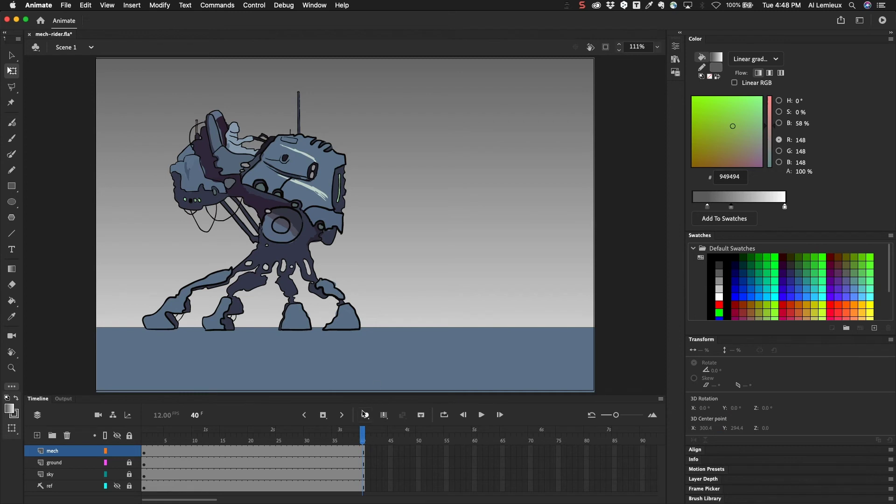
pyautogui.click(322, 183)
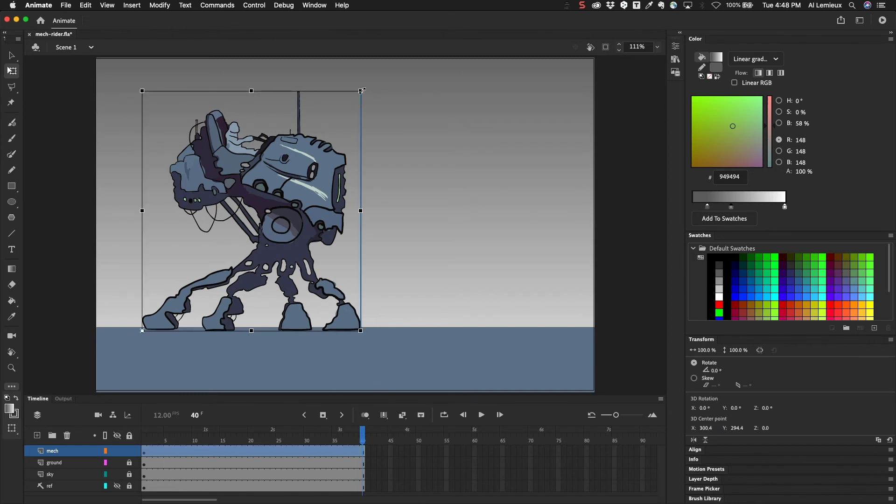
pyautogui.moveTo(367, 87); pyautogui.dragTo(367, 85)
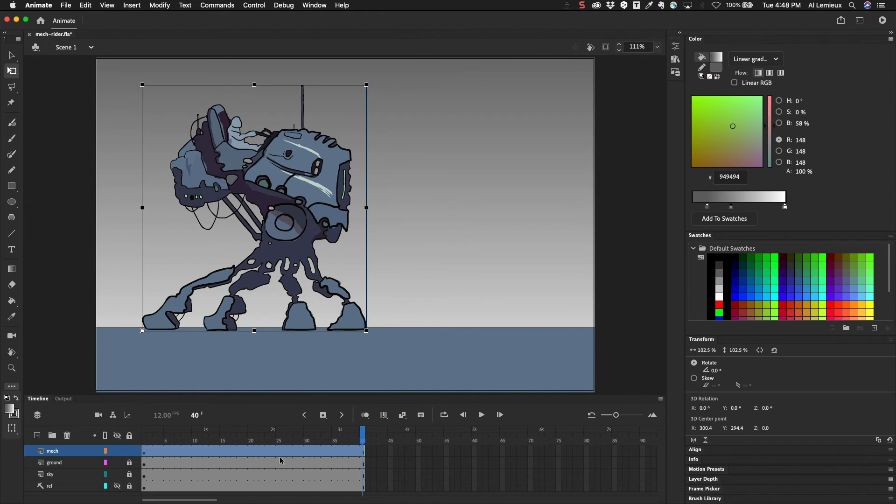
pyautogui.press('super+z')
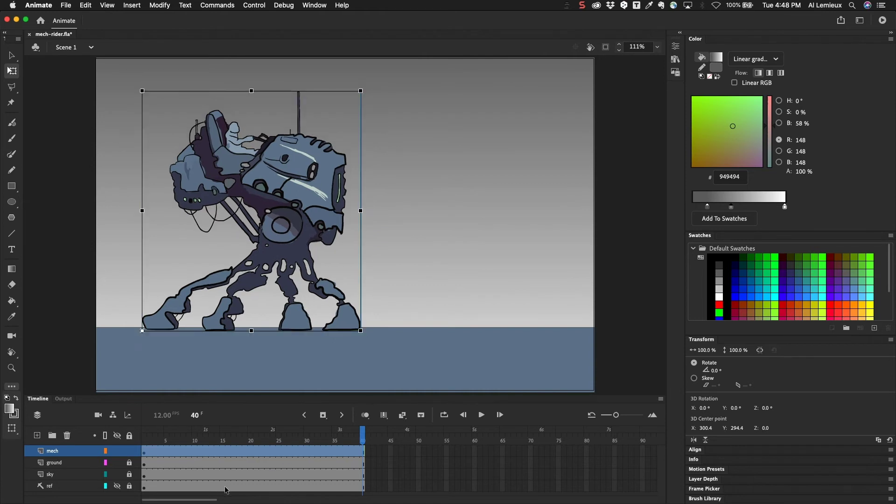
# Step: Create a motion tween on the mech frames; at frame 40 set 102.7% height, 100% width
pyautogui.rightClick(229, 450)
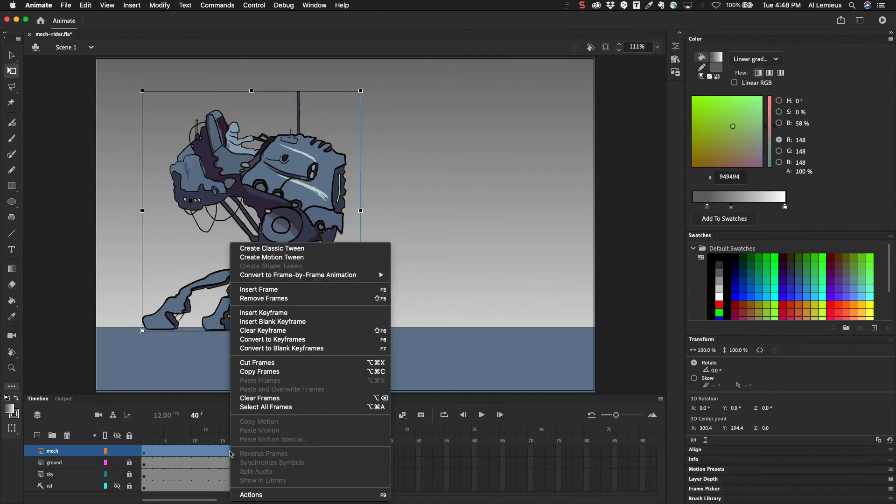
pyautogui.click(280, 256)
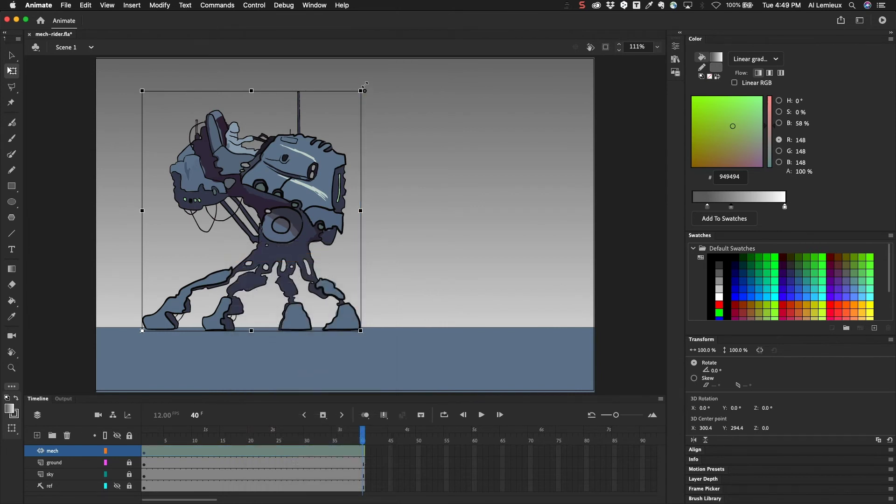
pyautogui.moveTo(364, 87); pyautogui.dragTo(367, 85)
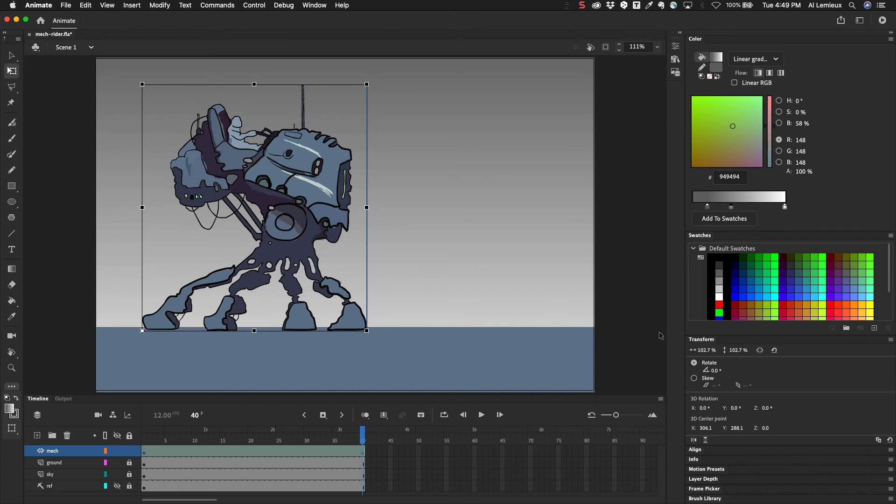
pyautogui.click(707, 351)
pyautogui.write('100')
pyautogui.press('Return')
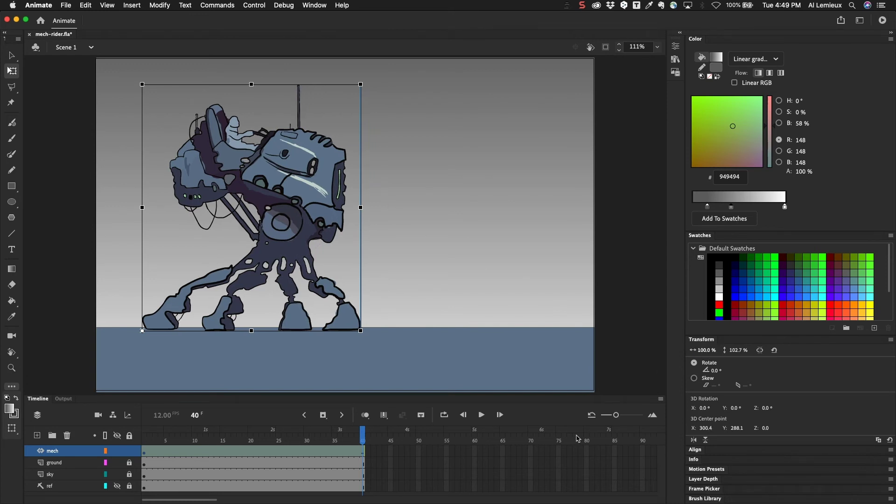
# Step: Shrink the mech to 28.5% at frame 1 with the top-right Free Transform handle
pyautogui.click(154, 447)
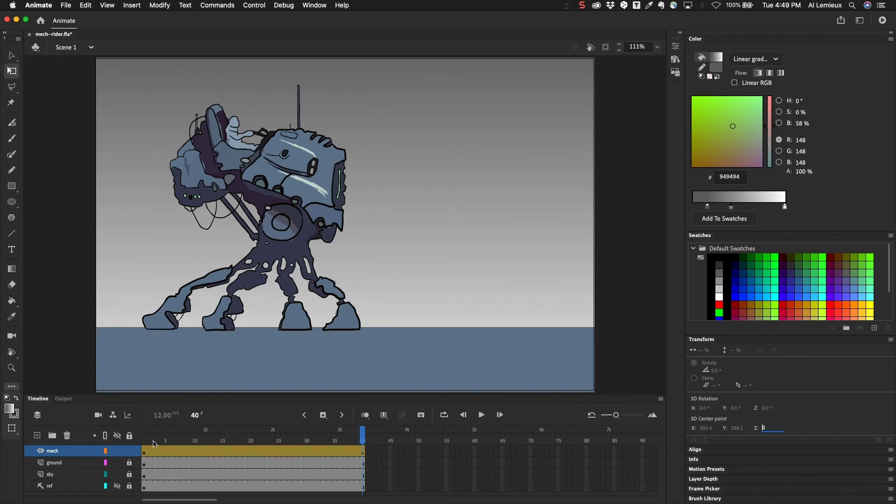
pyautogui.moveTo(154, 443); pyautogui.dragTo(144, 441)
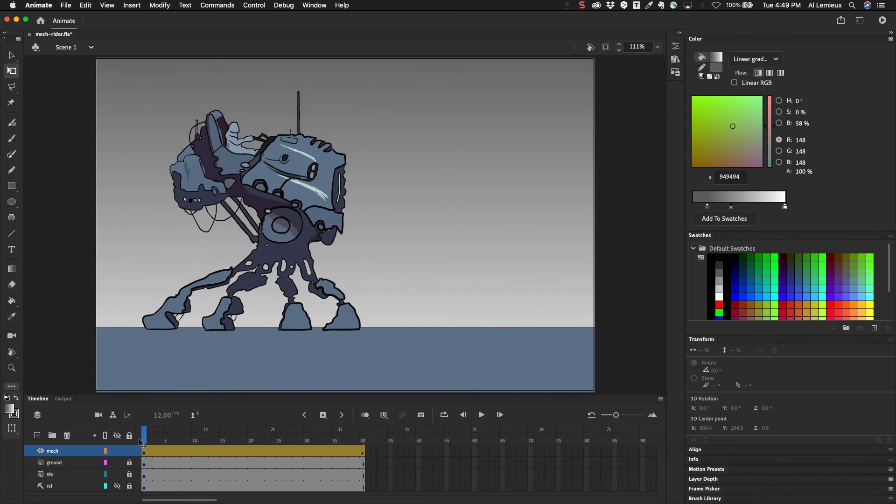
pyautogui.click(324, 179)
pyautogui.rightClick(361, 91)
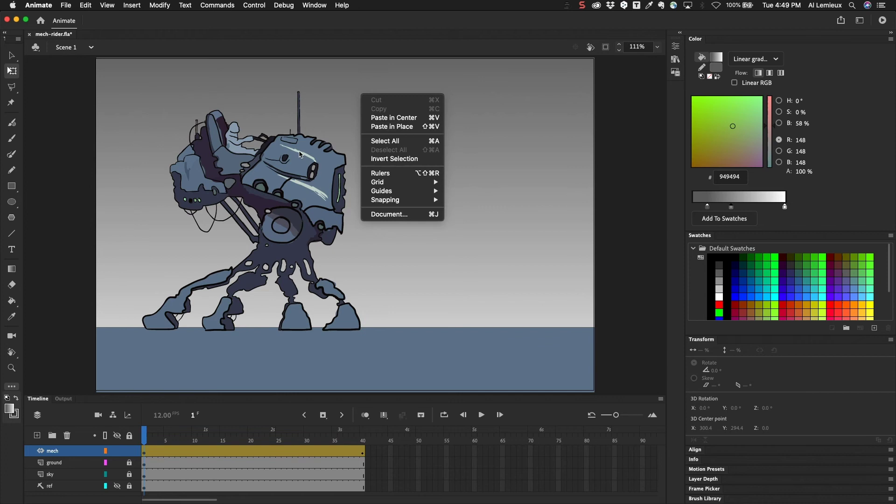
pyautogui.click(300, 157)
pyautogui.click(301, 159)
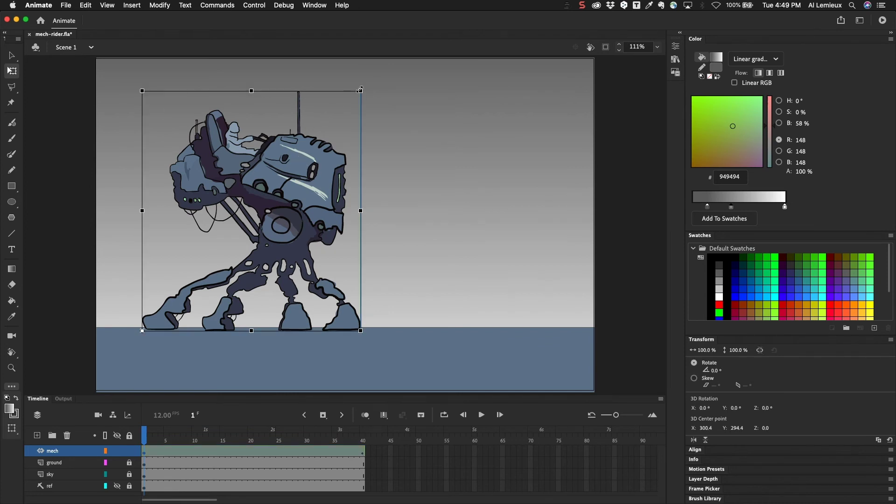
pyautogui.moveTo(361, 90); pyautogui.dragTo(205, 223)
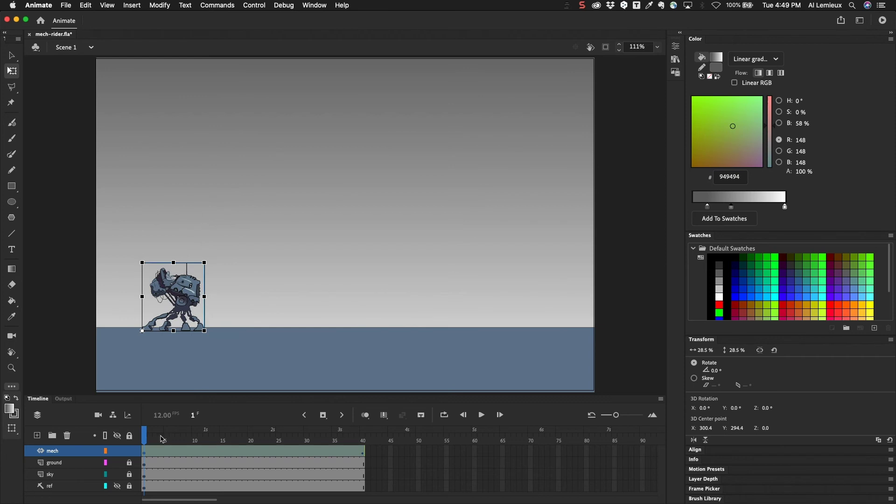
# Step: Play and scrub the tween to check the mech growing to full size by frame 40
pyautogui.moveTo(144, 437); pyautogui.dragTo(144, 437)
pyautogui.press('Return')
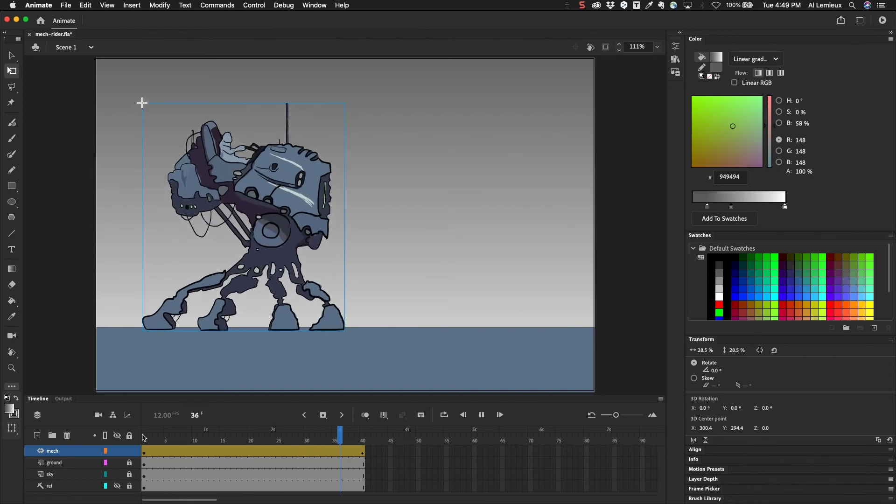
pyautogui.press('Return')
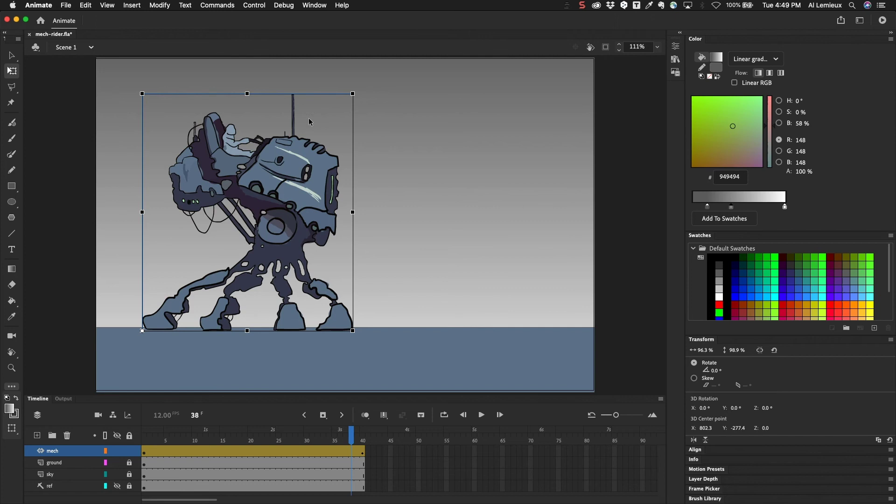
pyautogui.click(329, 164)
pyautogui.hotkey('shift', ',')
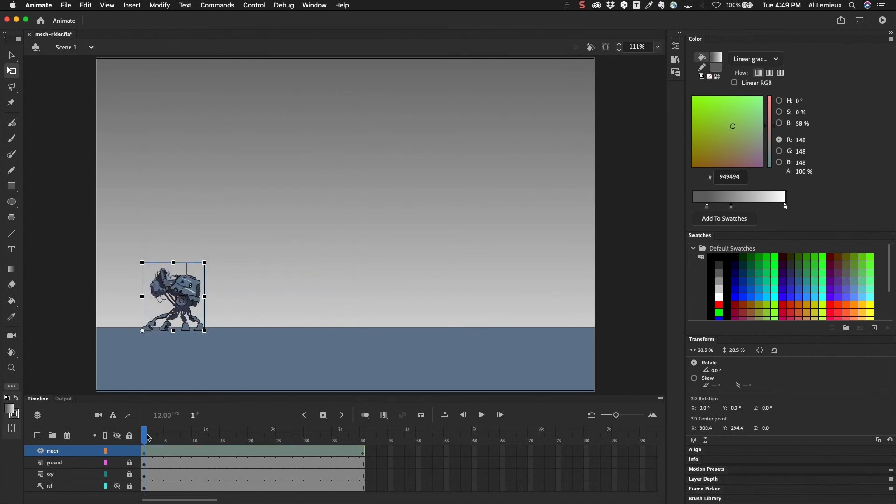
pyautogui.moveTo(145, 437); pyautogui.dragTo(363, 441)
pyautogui.click(309, 281)
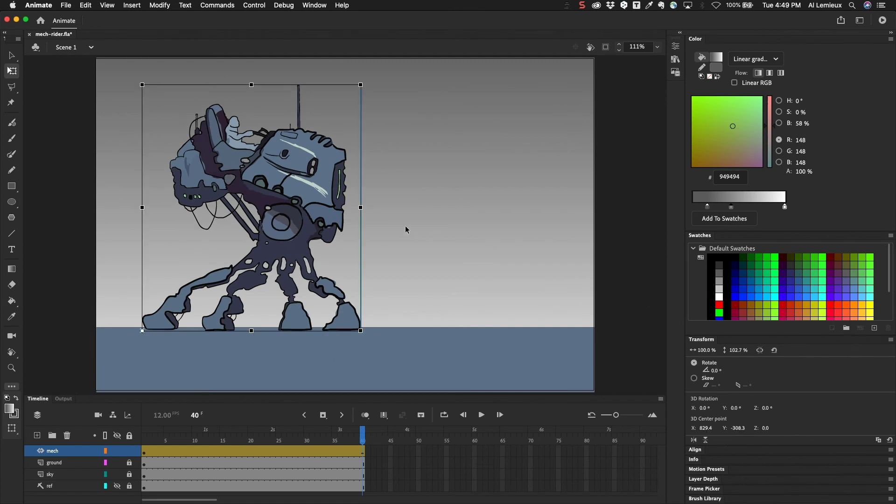
# Step: Flip the mech horizontally at frame 40 via Modify > Transform > Flip Horizontal
pyautogui.click(162, 5)
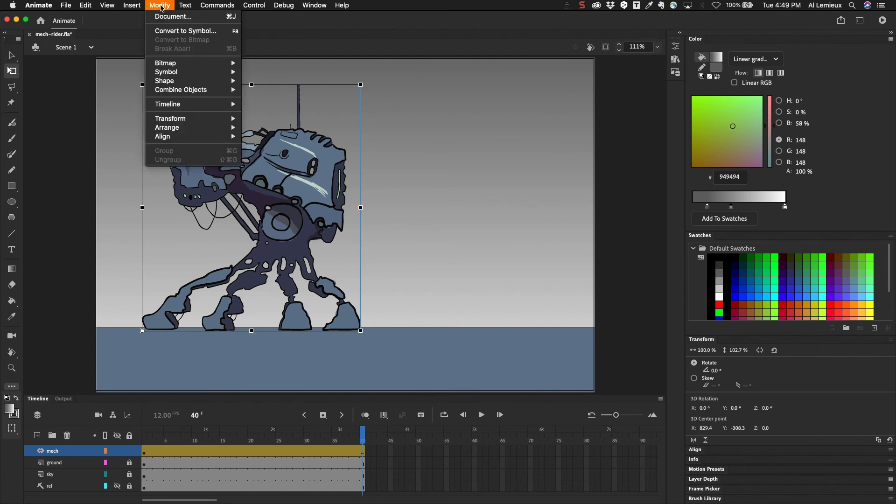
pyautogui.moveTo(167, 120)
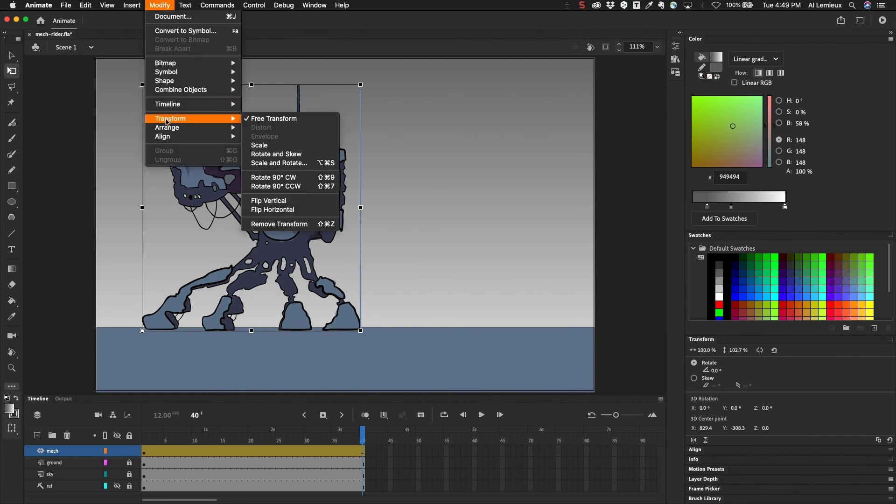
pyautogui.click(299, 210)
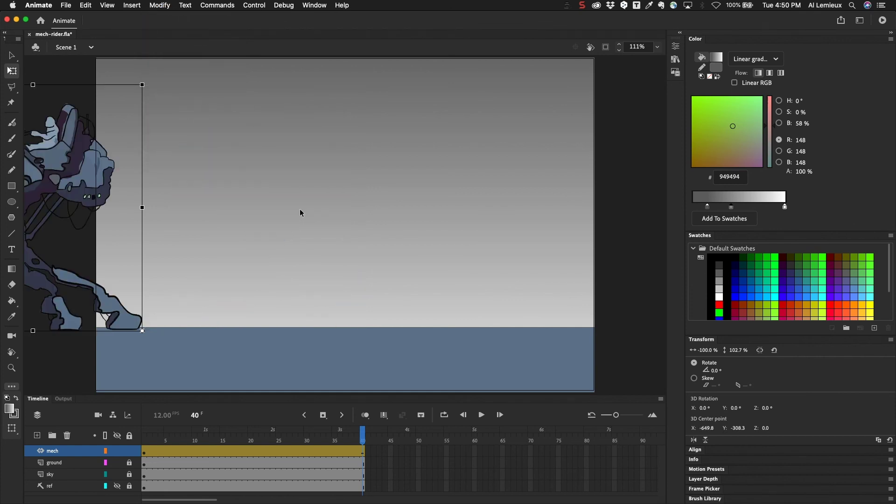
# Step: Drag the flipped mech back to the stage centre and scrub the tween to check it
pyautogui.moveTo(80, 164); pyautogui.dragTo(378, 163)
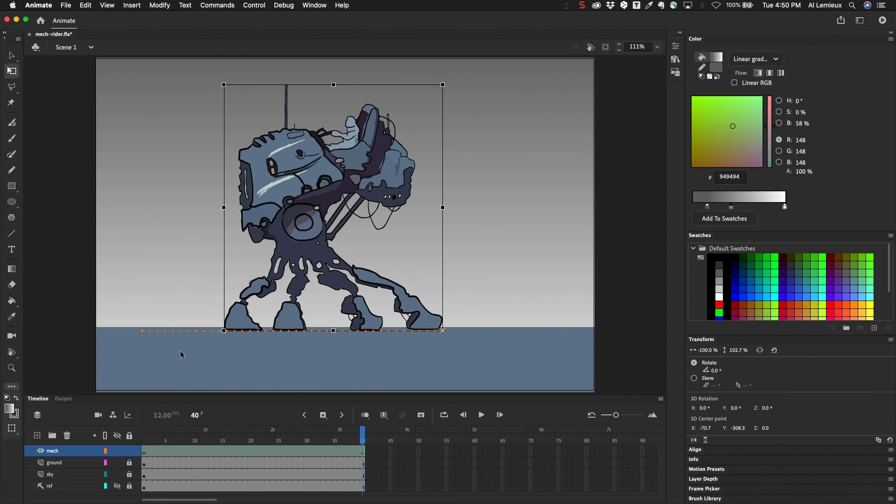
pyautogui.moveTo(362, 434); pyautogui.dragTo(256, 434)
pyautogui.click(362, 440)
# Step: Switch to the Selection tool (V) and deselect the mech to show the final pose
pyautogui.press('v')
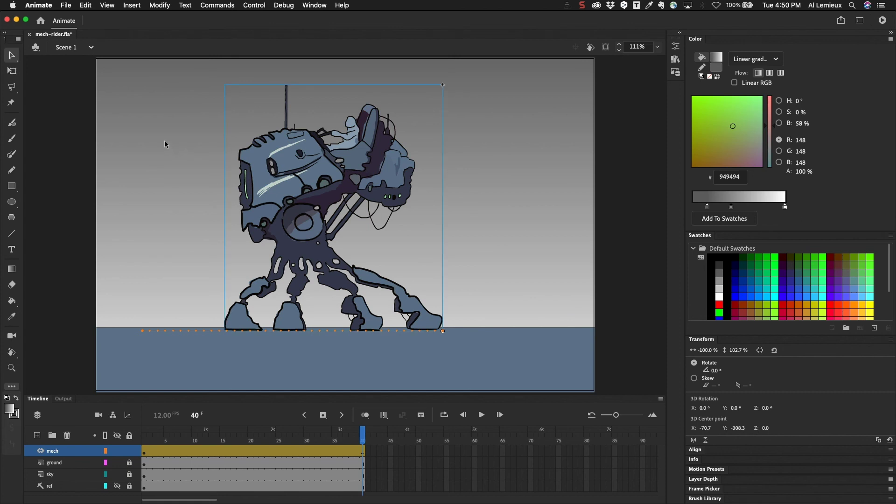
pyautogui.click(168, 137)
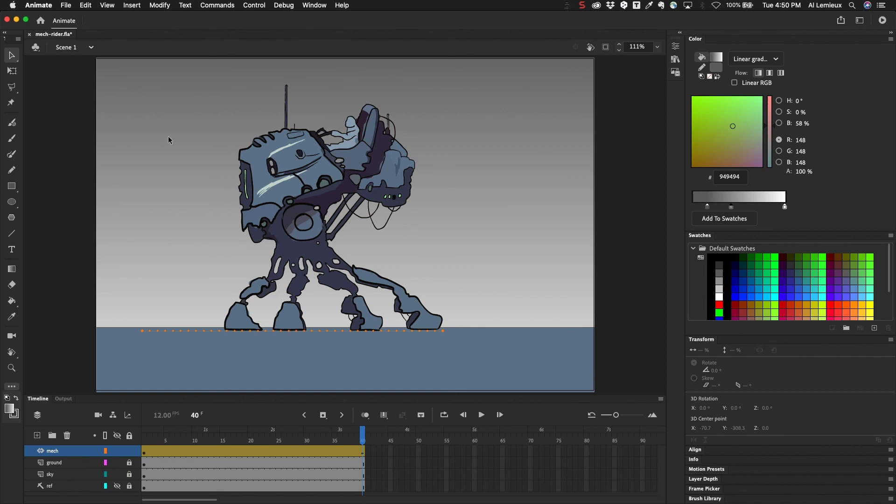